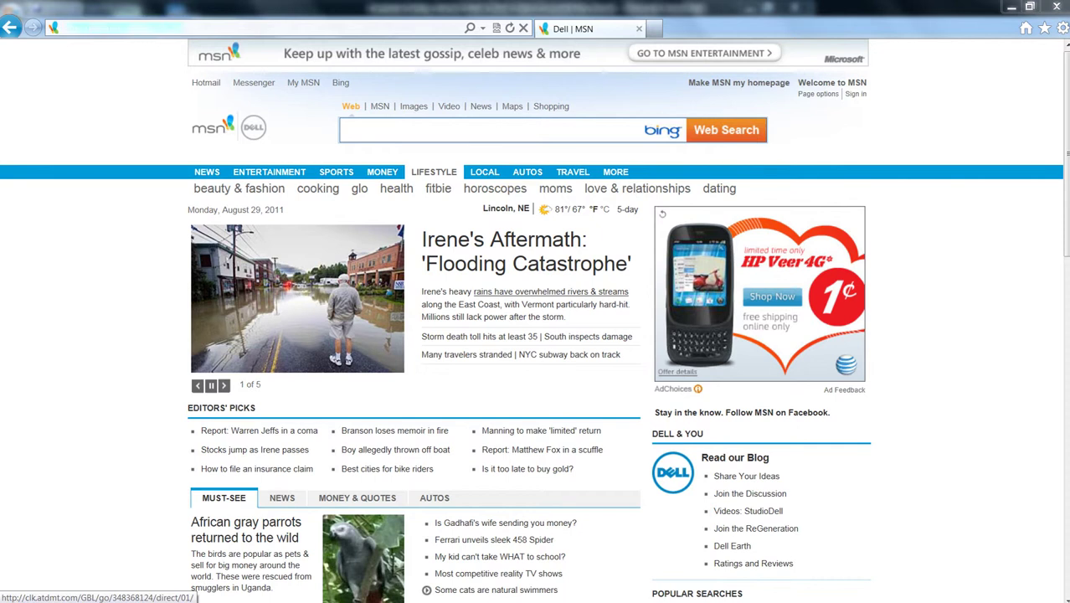
- Select the current MSN address in the Internet Explorer address bar
click(124, 27)
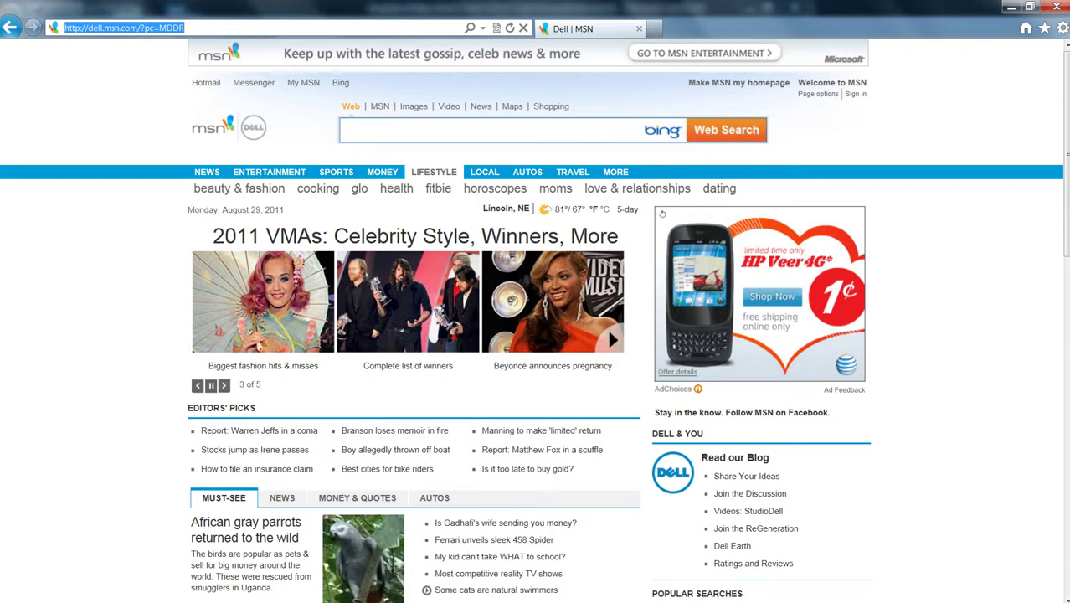
- Go to camrelay.unl.edu/ and sign in with the account's username and password
text(cam)
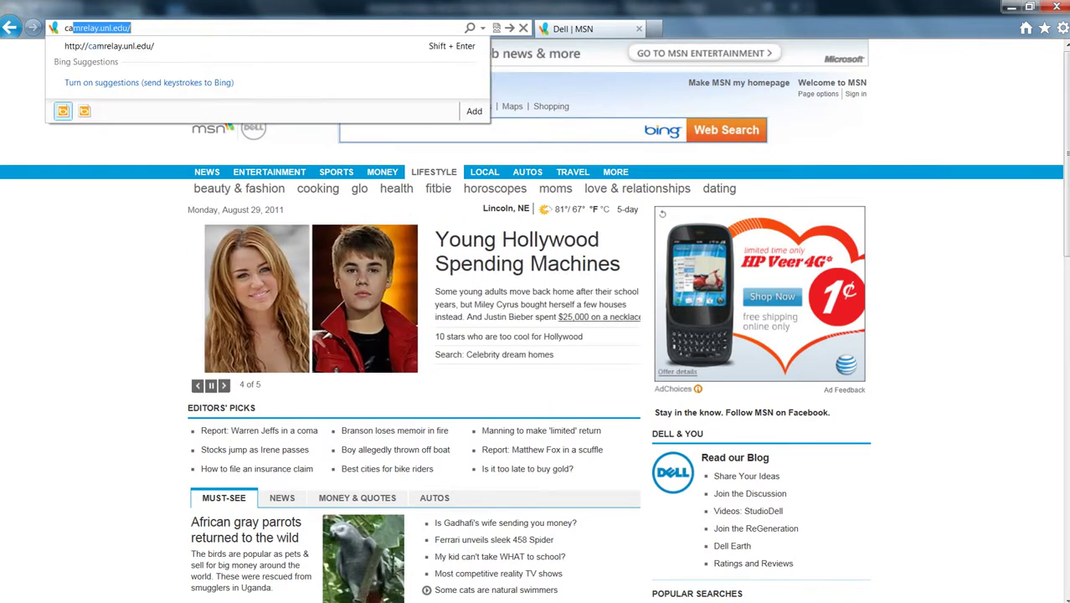
text(relay.)
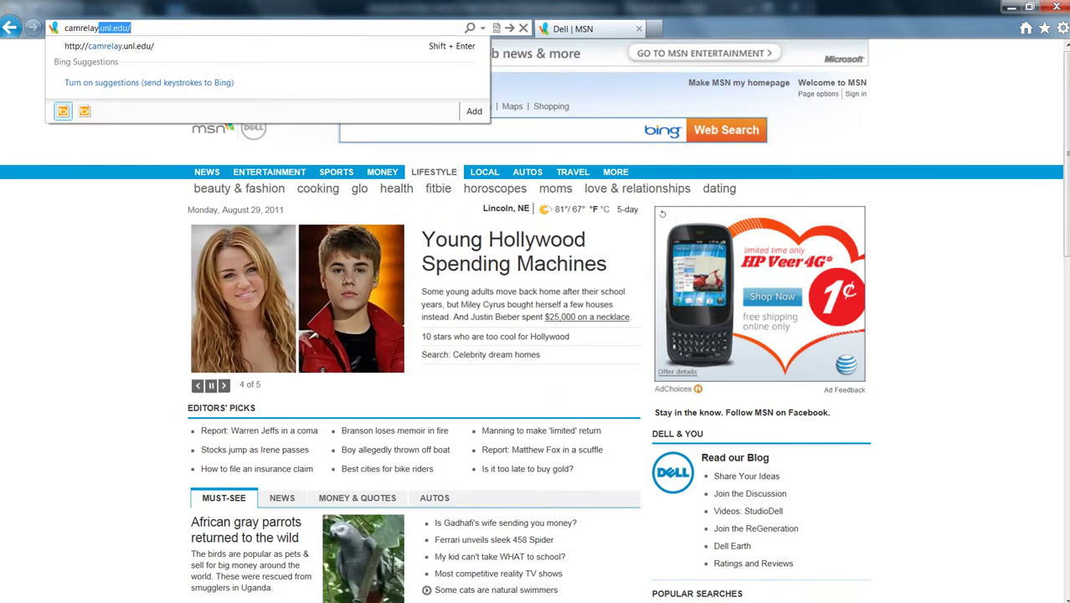
text(unl.edu/)
key(Return)
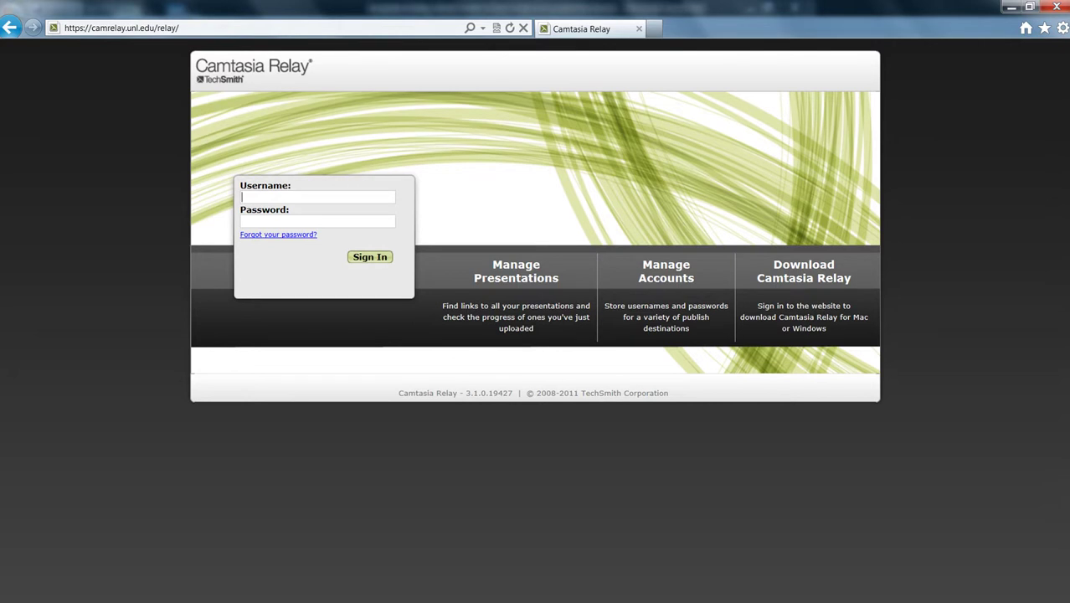
key(Tab)
text(••••••••••)
key(Return)
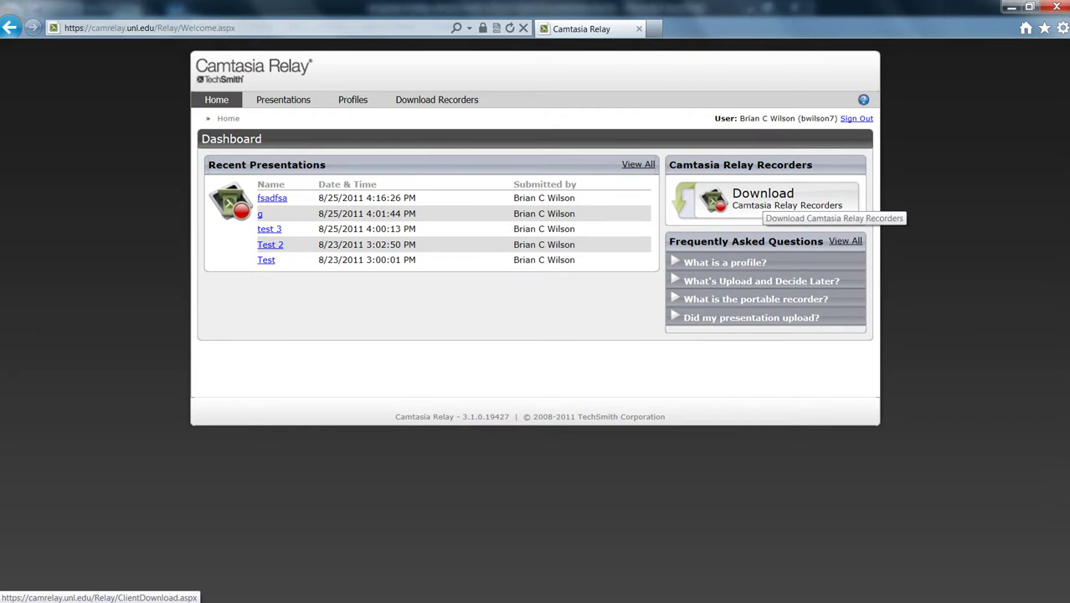
- Open the Download Recorders page and dismiss the WinCamtasiaRelay.exe download bar
click(764, 201)
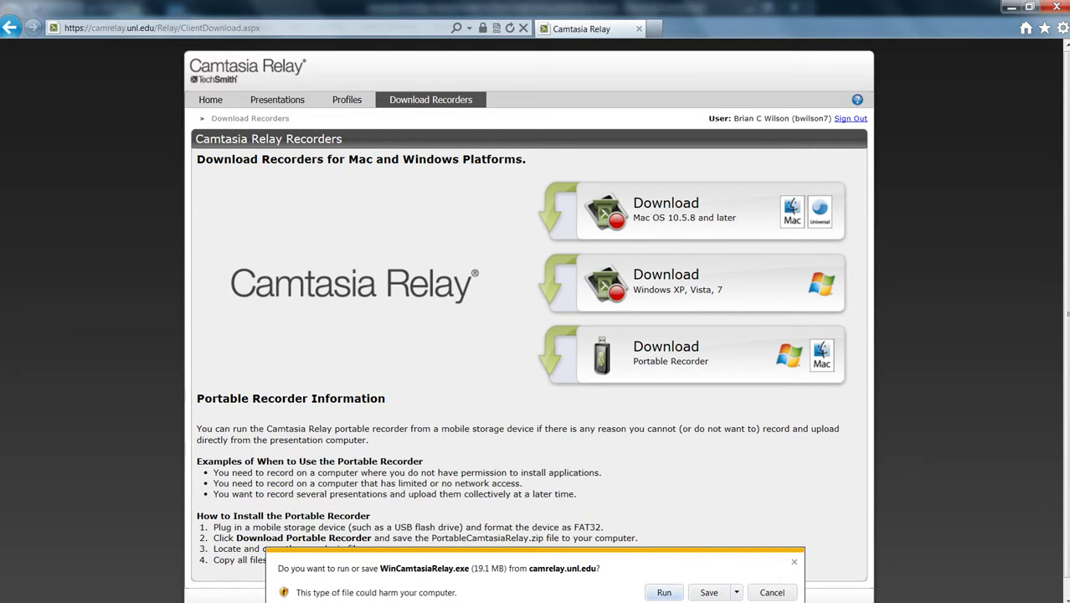
key(Escape)
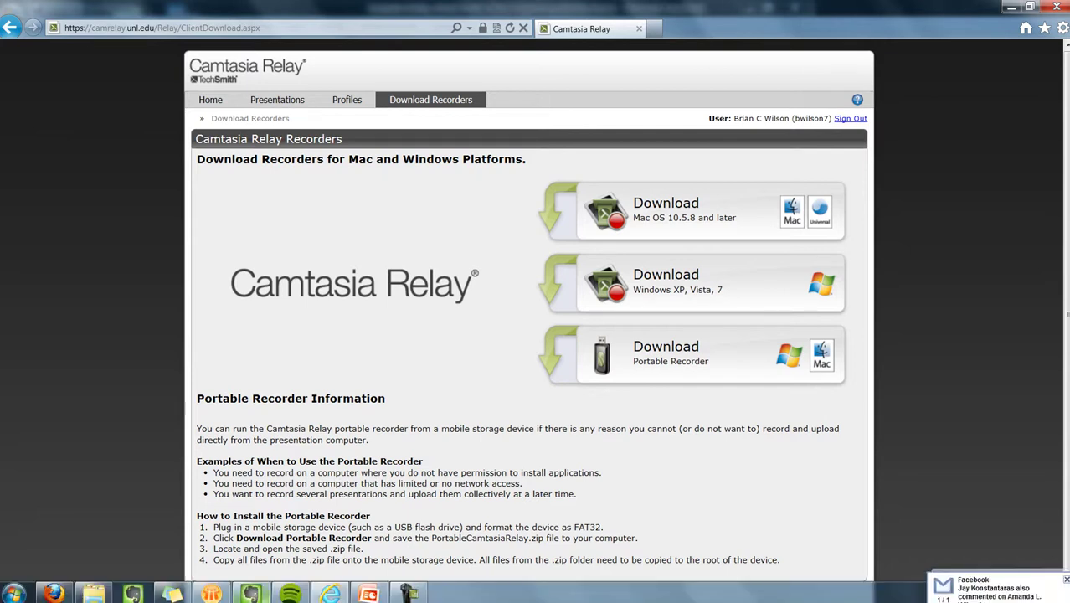
- Launch the Camtasia Relay recorder from the Windows Start menu
key(super)
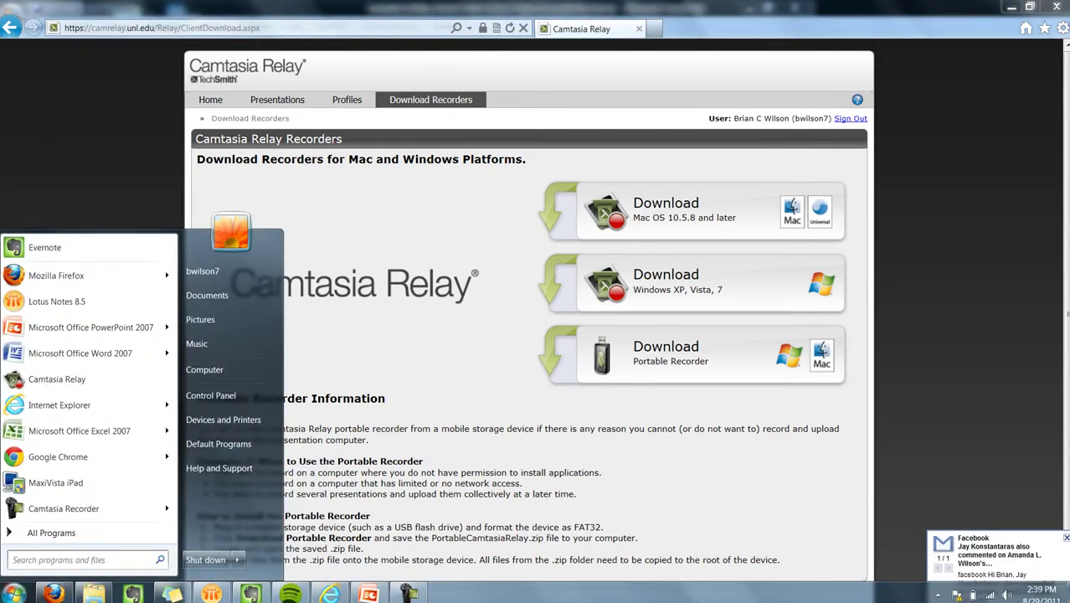
key(Down)
key(Return)
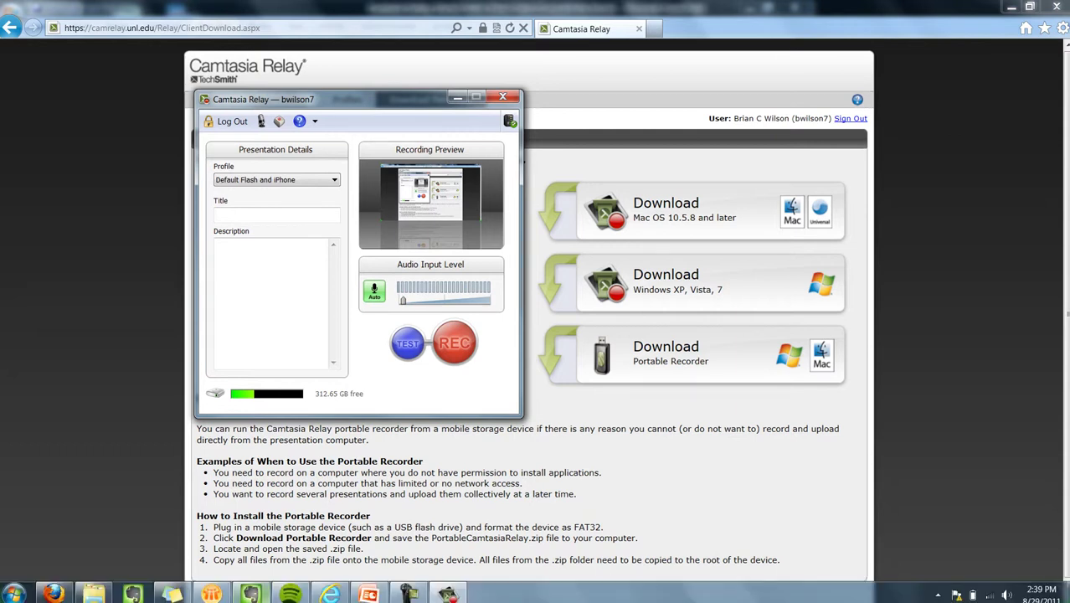
mouse_move(331, 594)
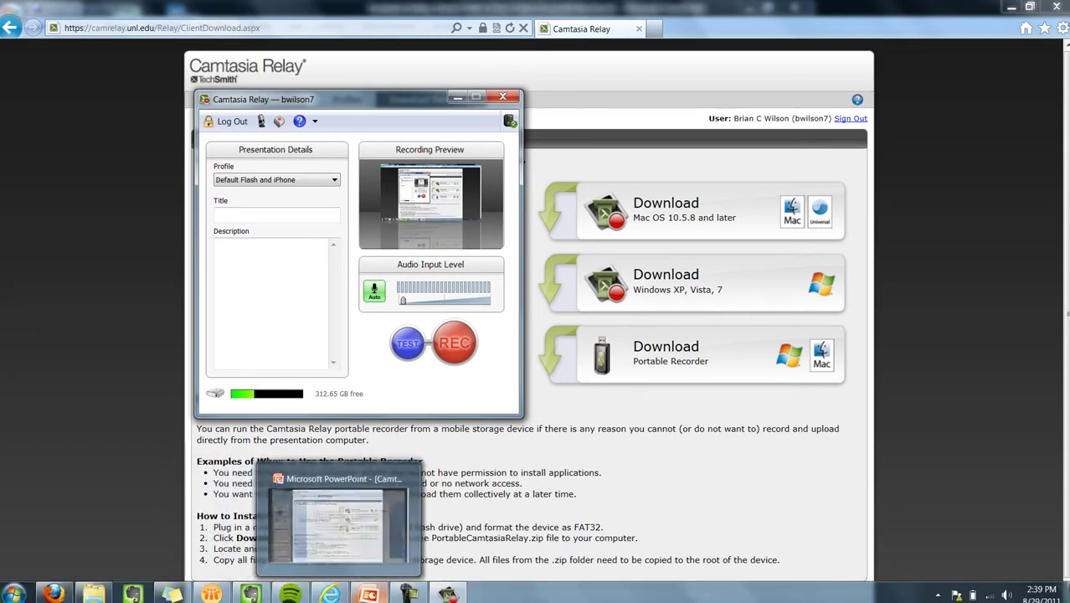
- Bring the Camtasia Getting Started Guide presentation in PowerPoint to the front
click(354, 514)
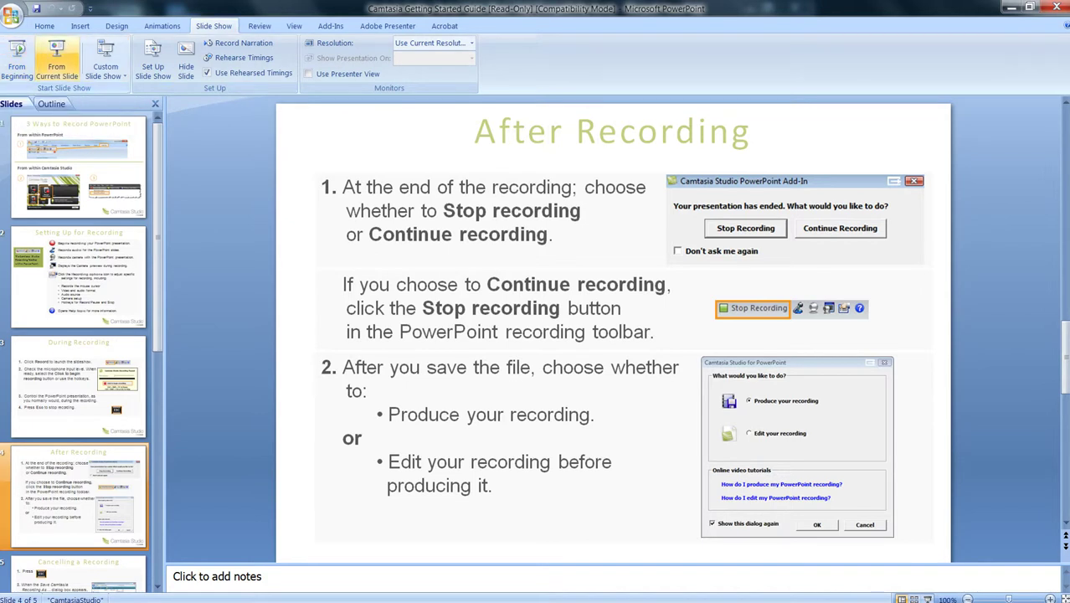
- Start the slide show from the first slide while Relay records it
click(17, 63)
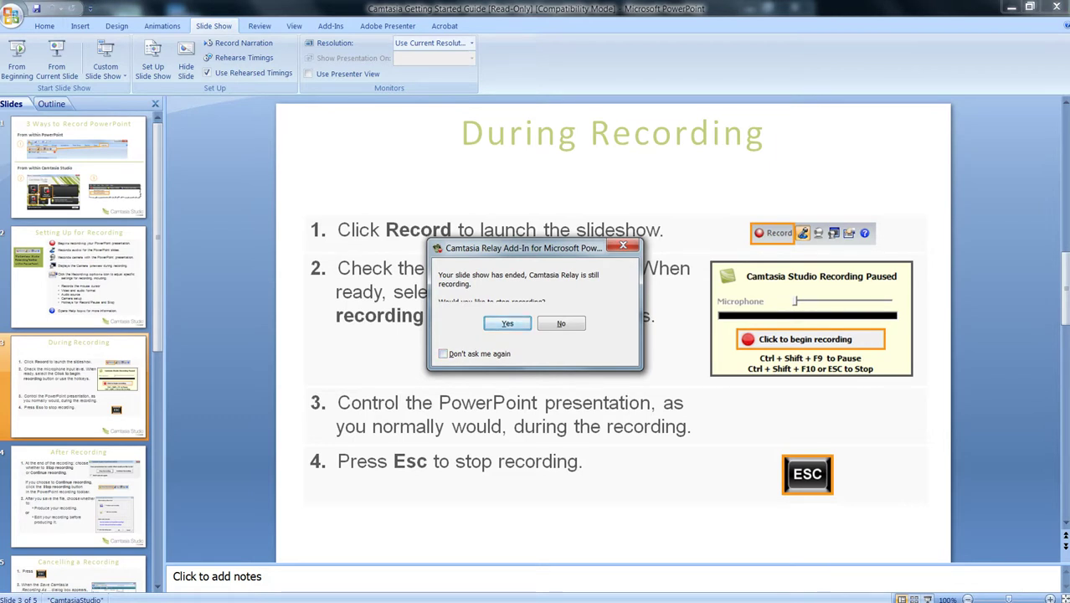
- Stop the recording and preview its first seconds with play and pause in the Review window
key(Return)
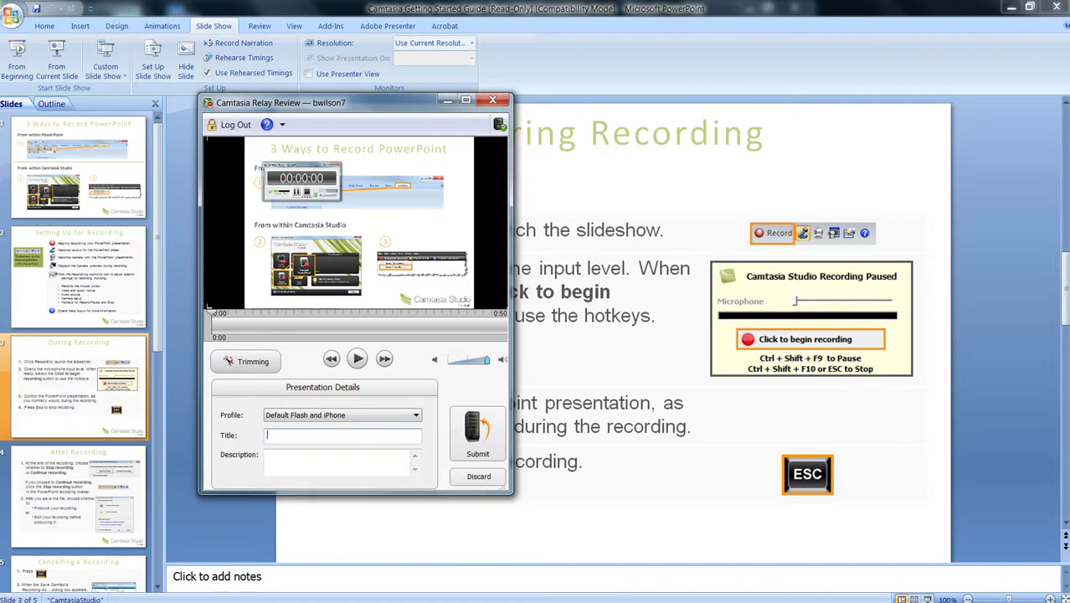
click(357, 359)
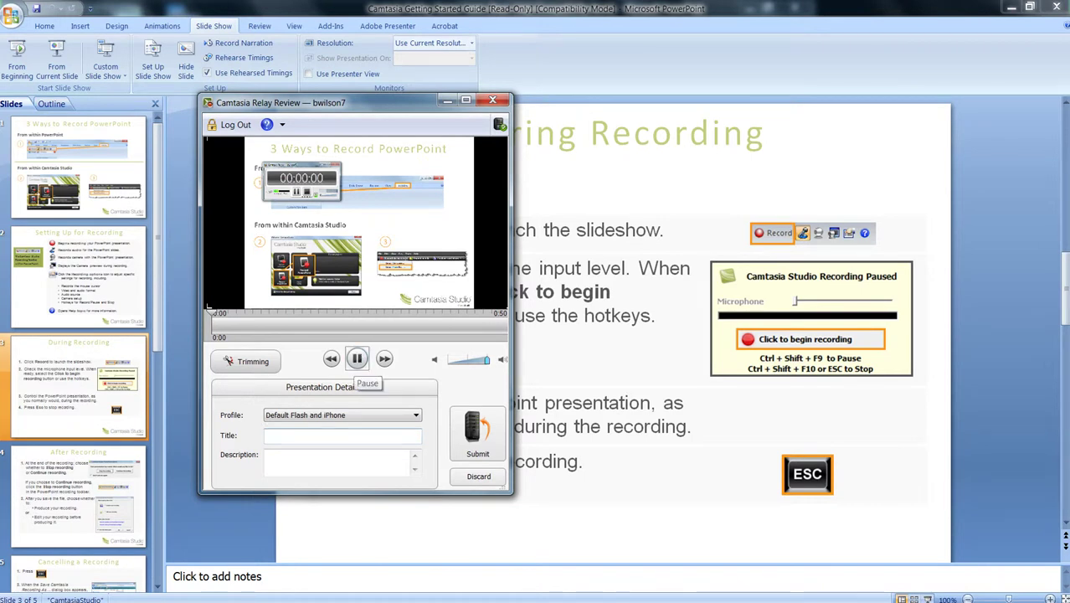
click(357, 359)
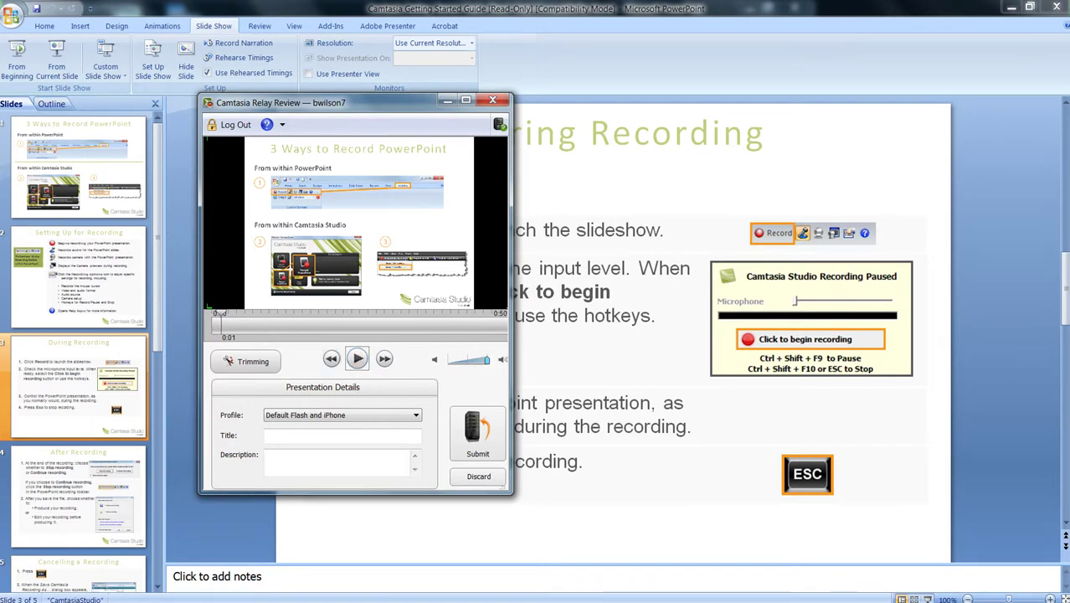
click(357, 358)
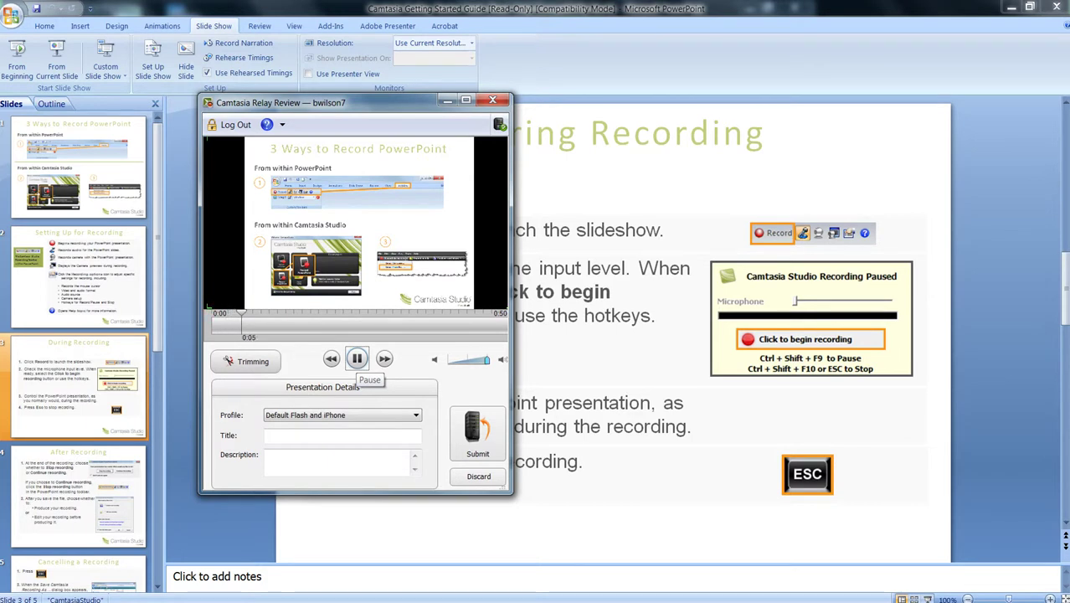
click(356, 359)
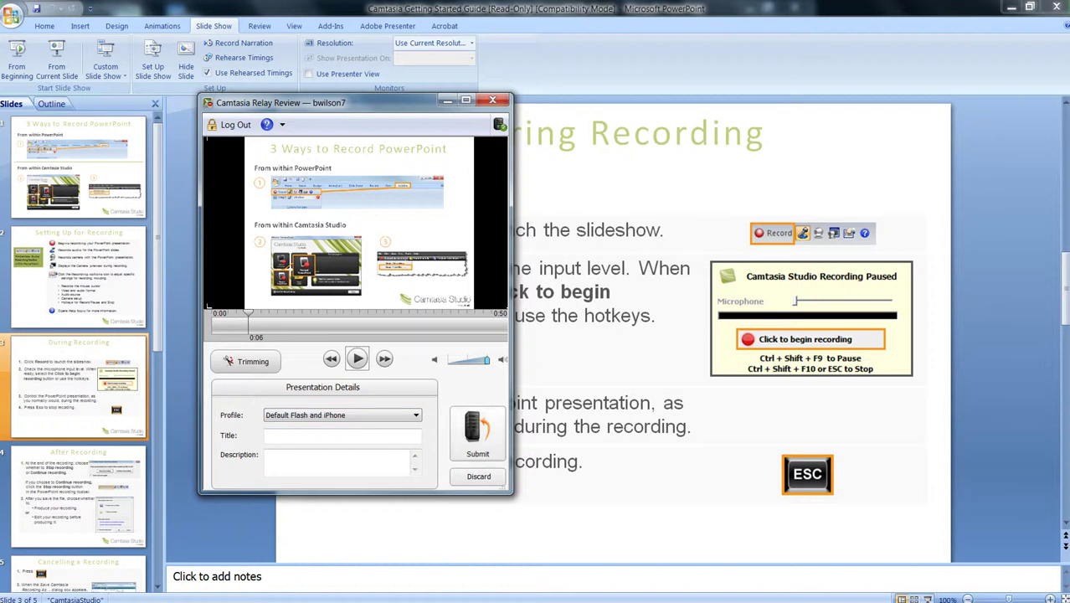
- Submit the recording titled 'Test Presentation 2' with the Default Flash and iPhone profile
click(474, 431)
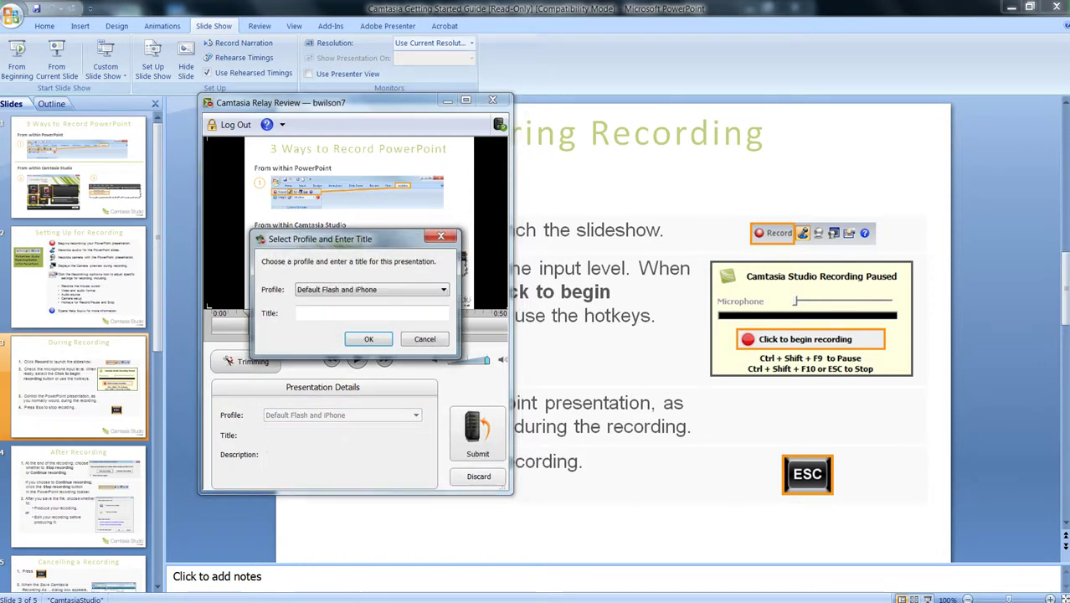
key(alt+Down)
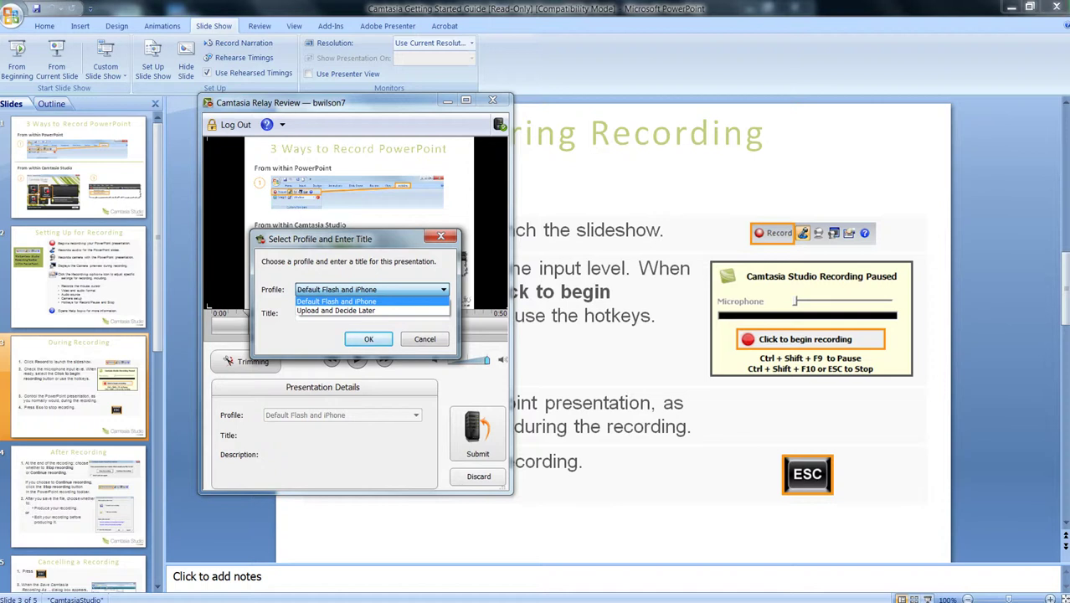
key(Return)
key(Tab)
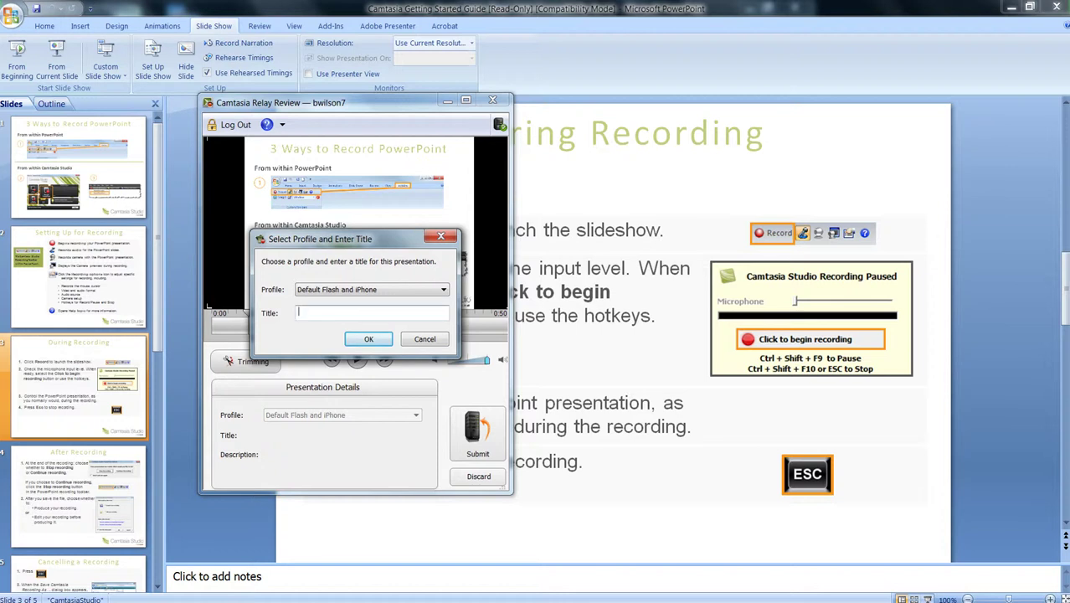
text(Test Presentation 2)
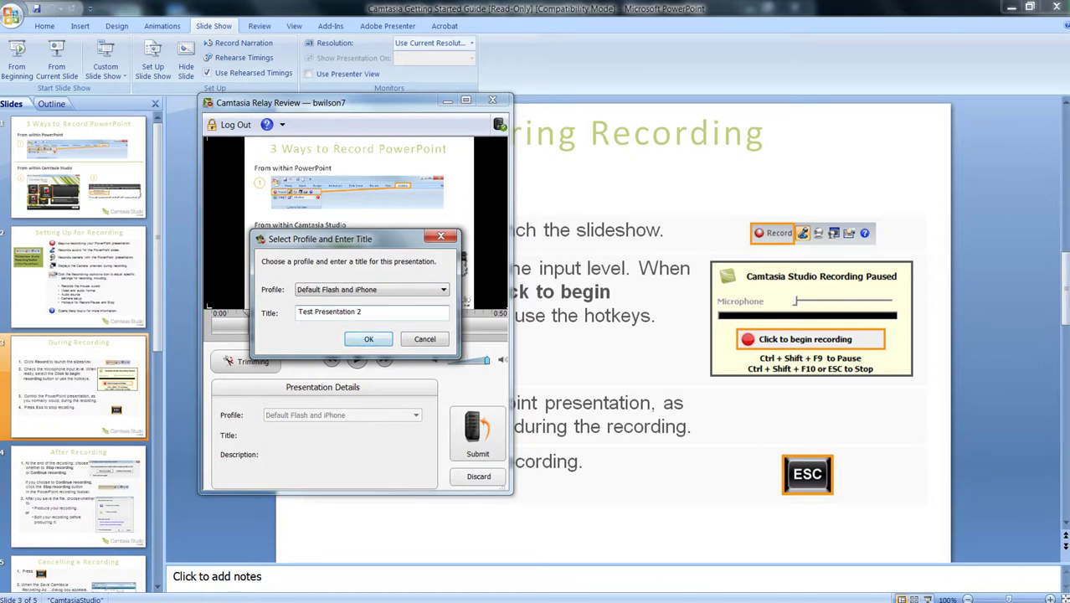
key(Return)
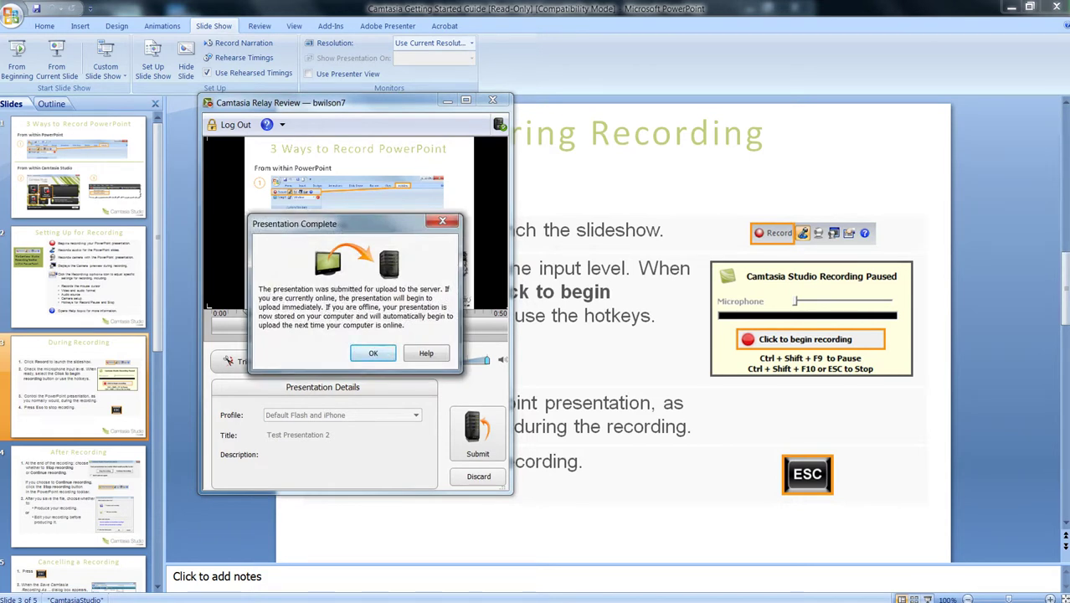
- Dismiss the Presentation Complete confirmation to return to the recorder
key(Return)
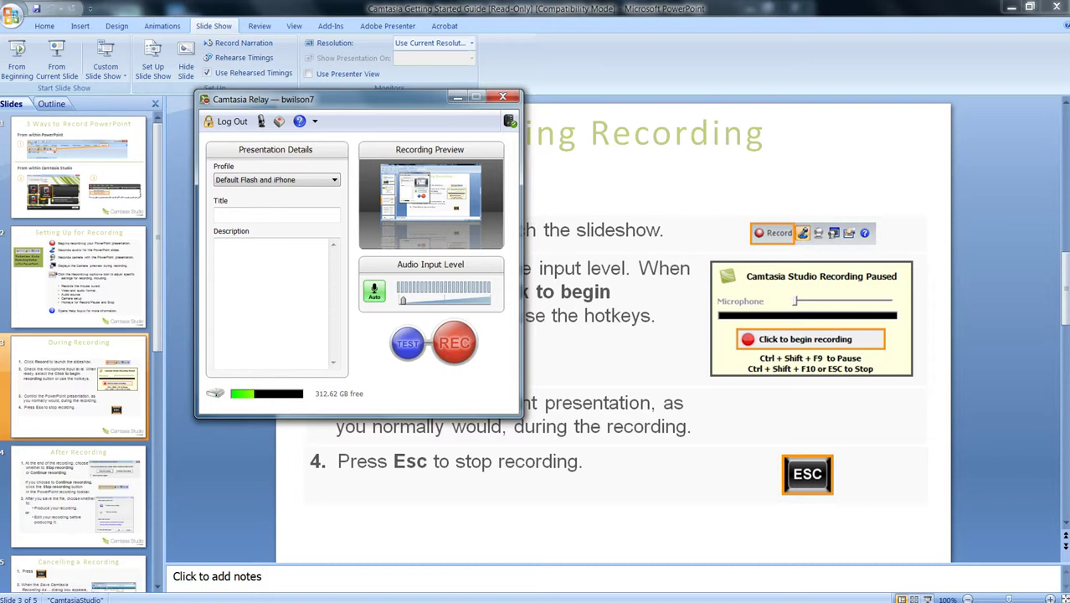
- Open the Relay server dashboard in Firefox from the connection-status icon
mouse_move(510, 123)
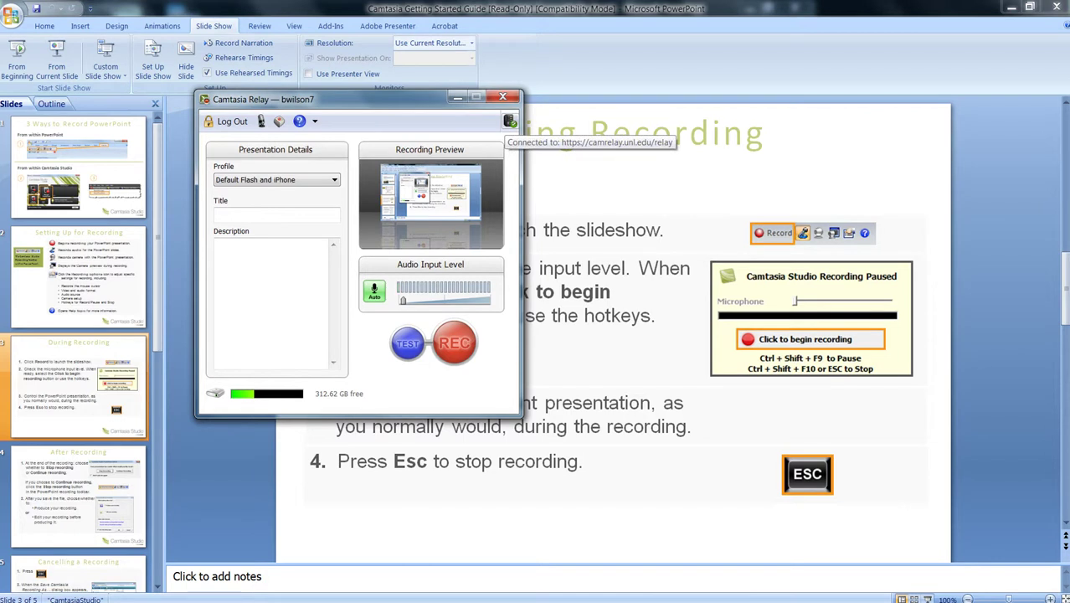
click(510, 124)
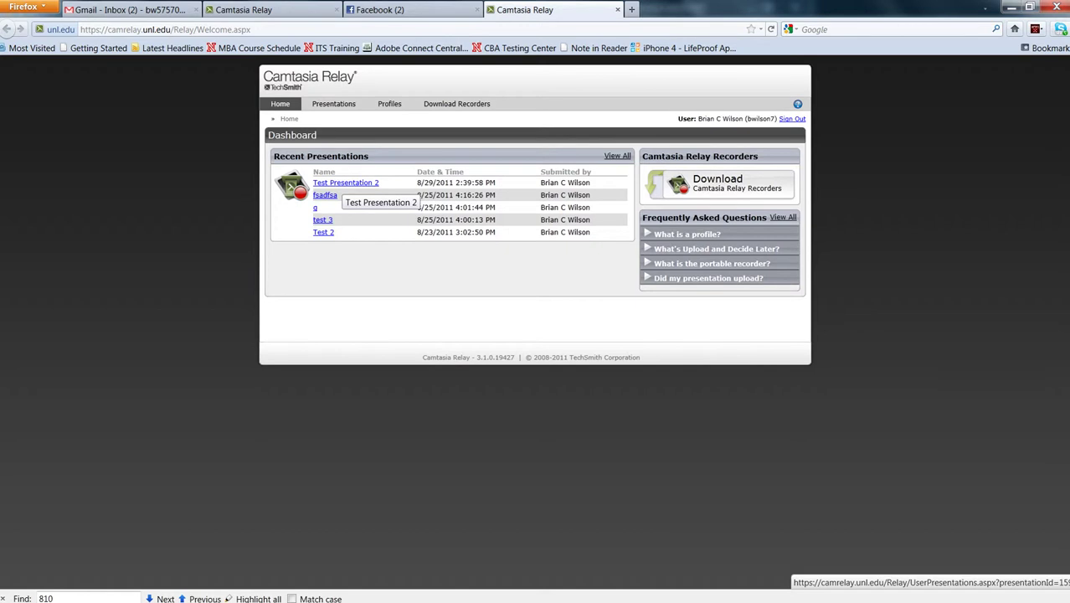
- View Test Presentation 2's status page until processing reaches 100%, then restore the Camtasia Relay recorder
click(345, 184)
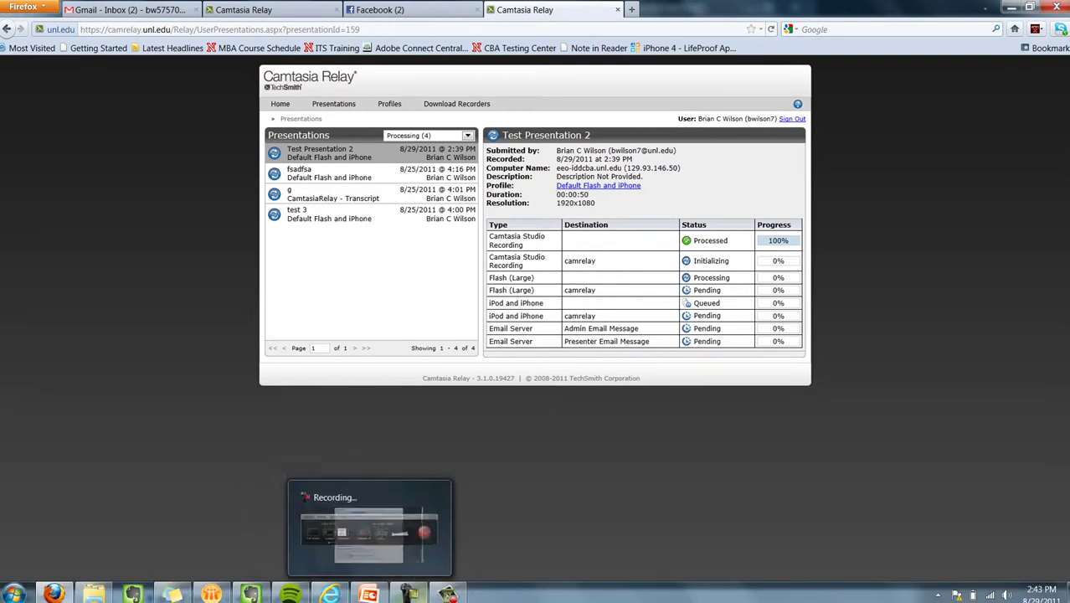
click(447, 593)
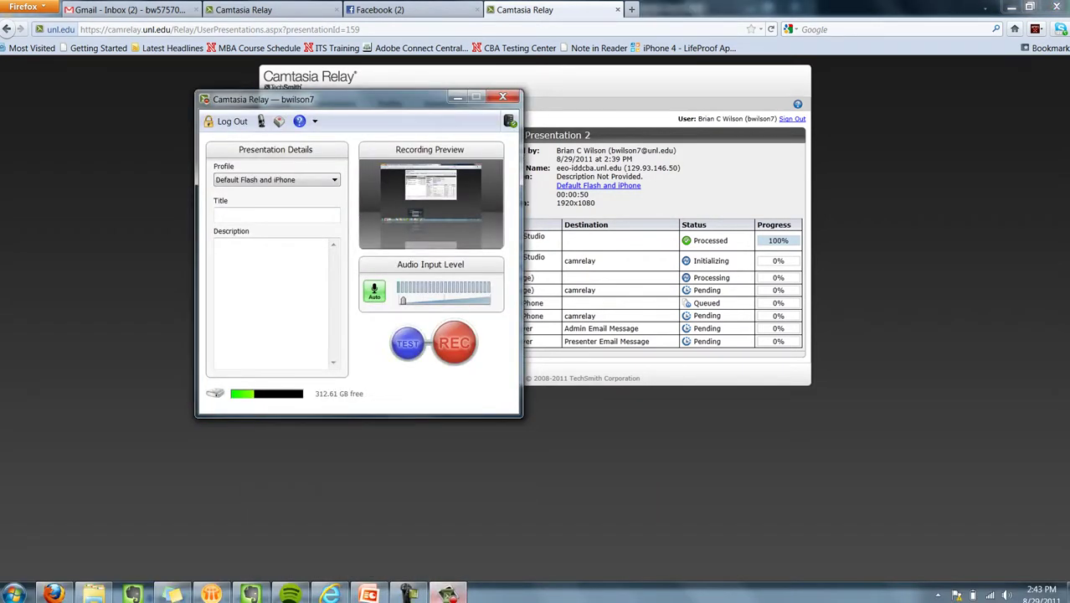